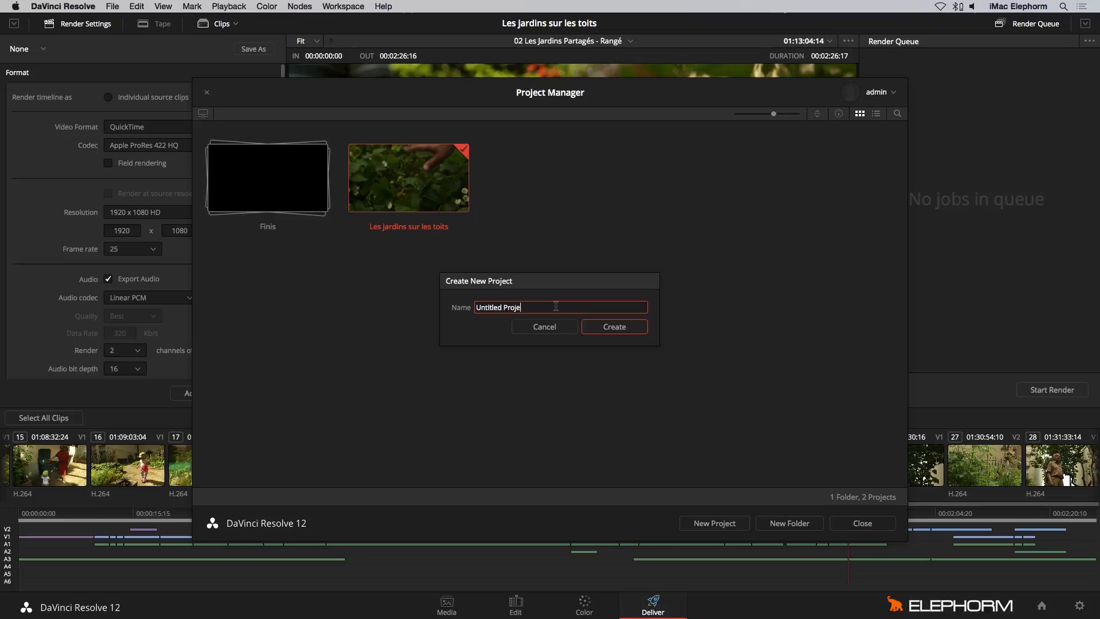
- Create a new project named Untitled Project, open it, and go to the Media page
key(Return)
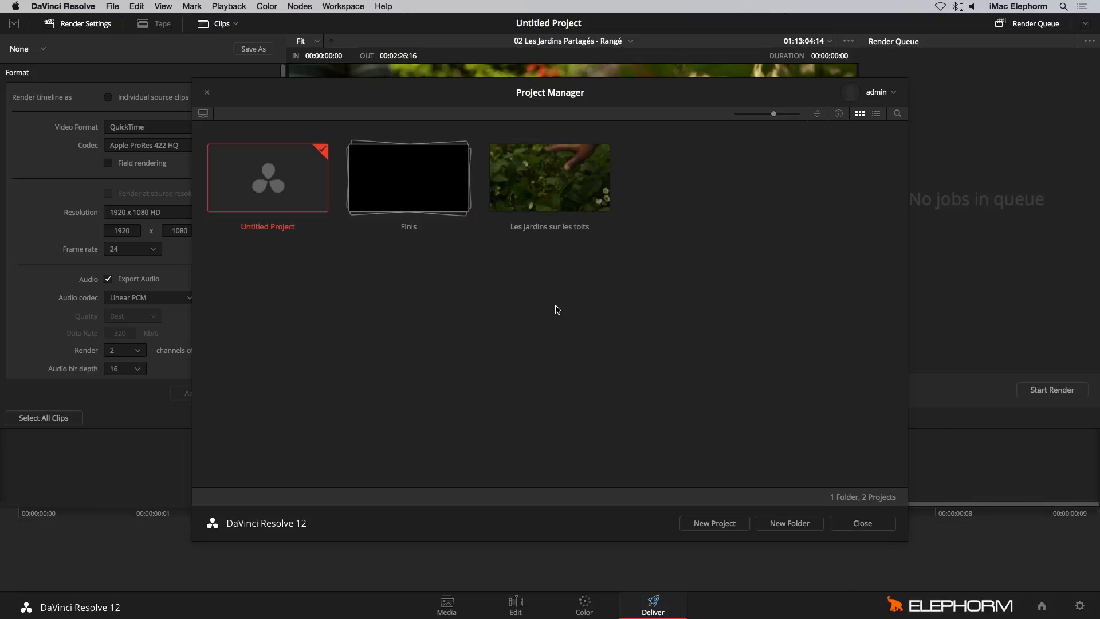
double_click(293, 193)
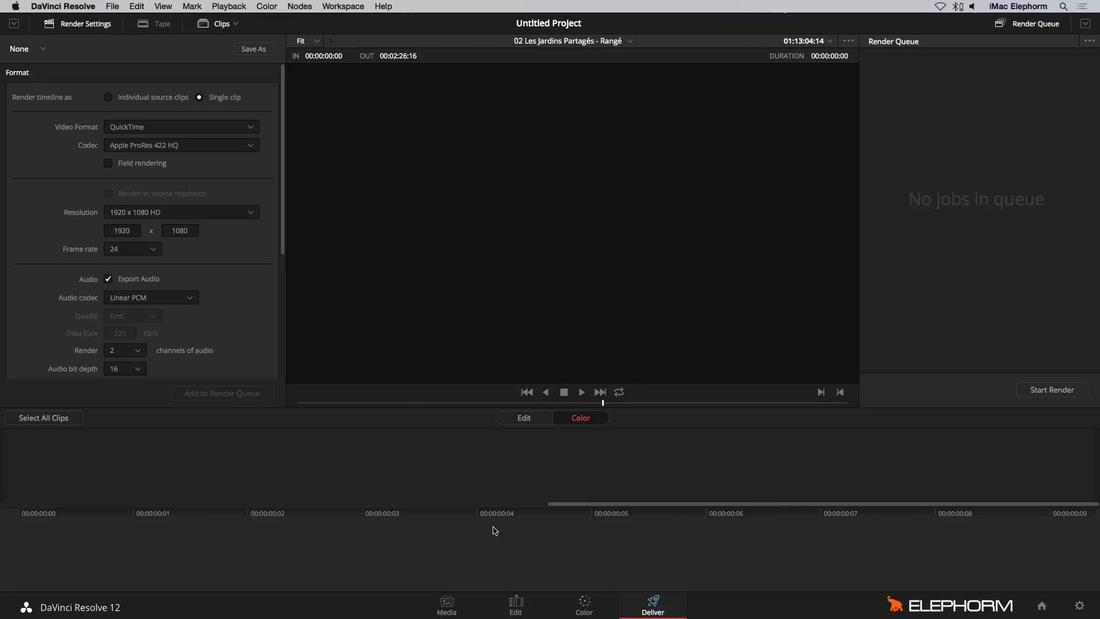
click(447, 607)
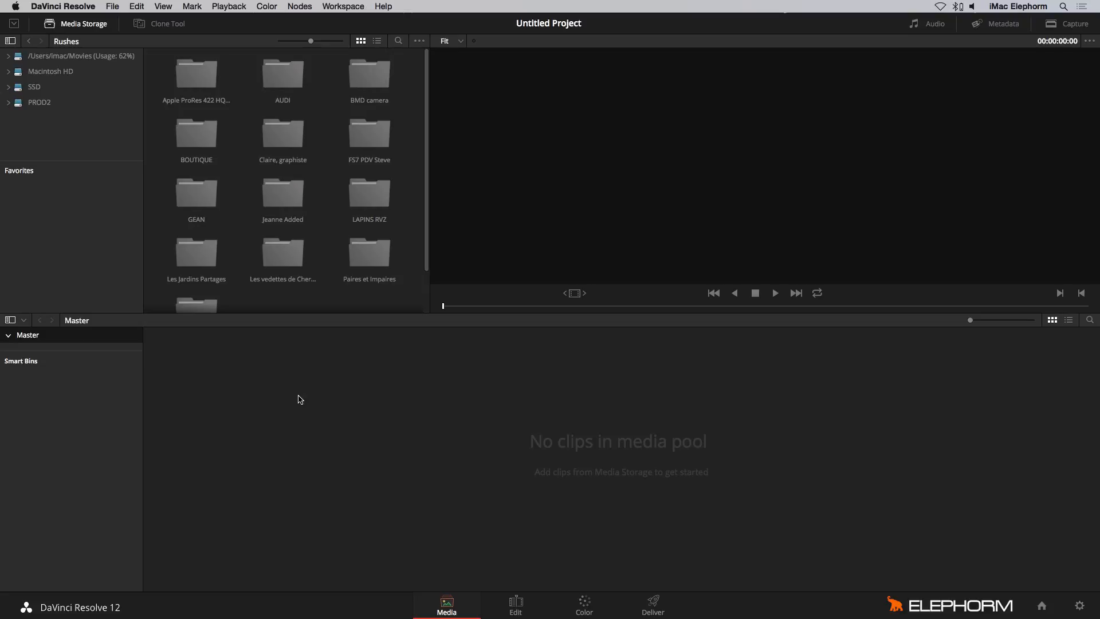
- Add the Rushes folder on the SSD drive to the media storage favorites
click(8, 89)
scroll(45, 120, down, 5)
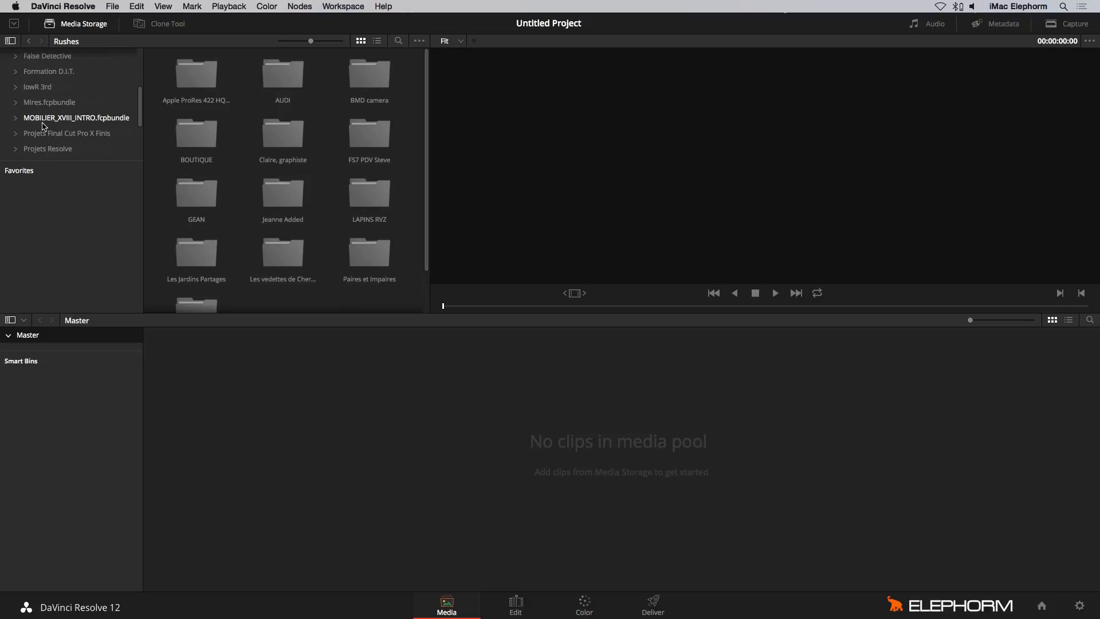
scroll(44, 125, down, 2)
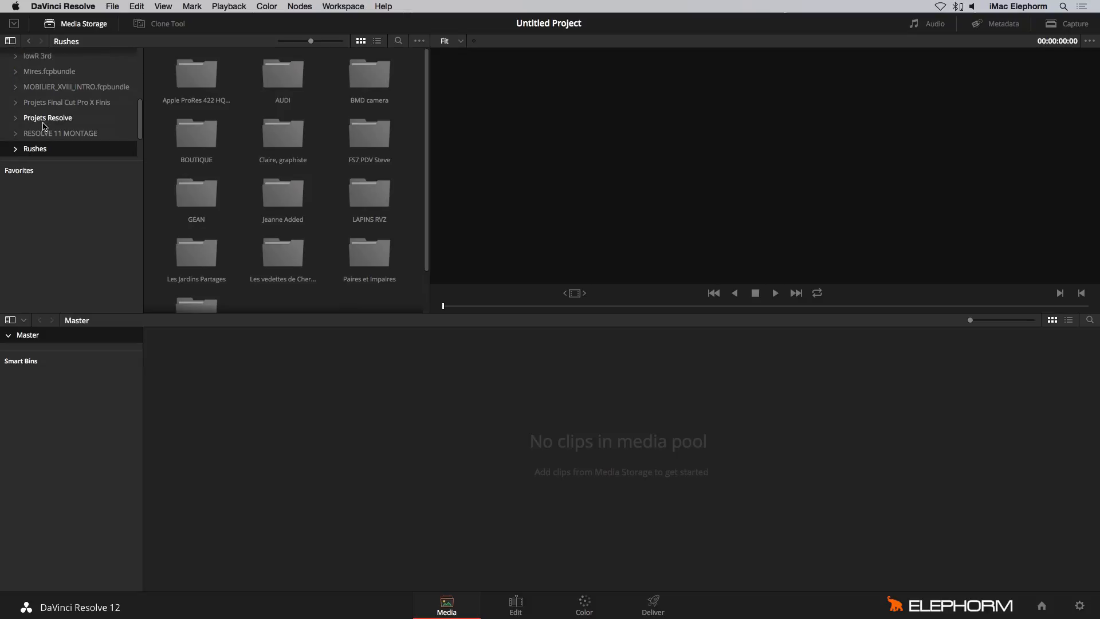
scroll(36, 150, down, 1)
right_click(36, 150)
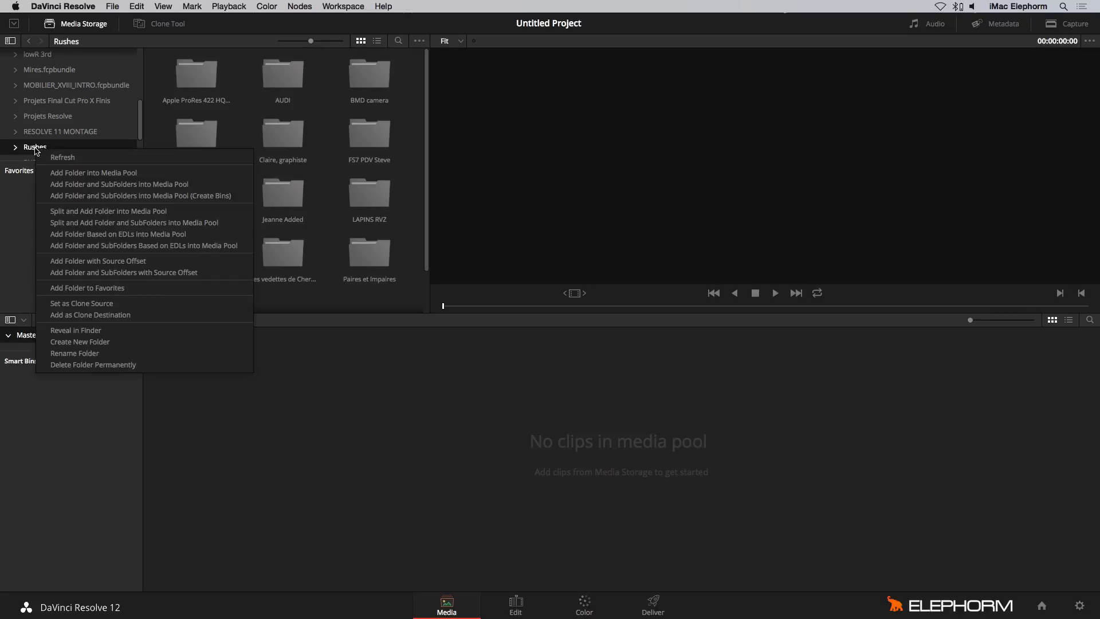
click(67, 287)
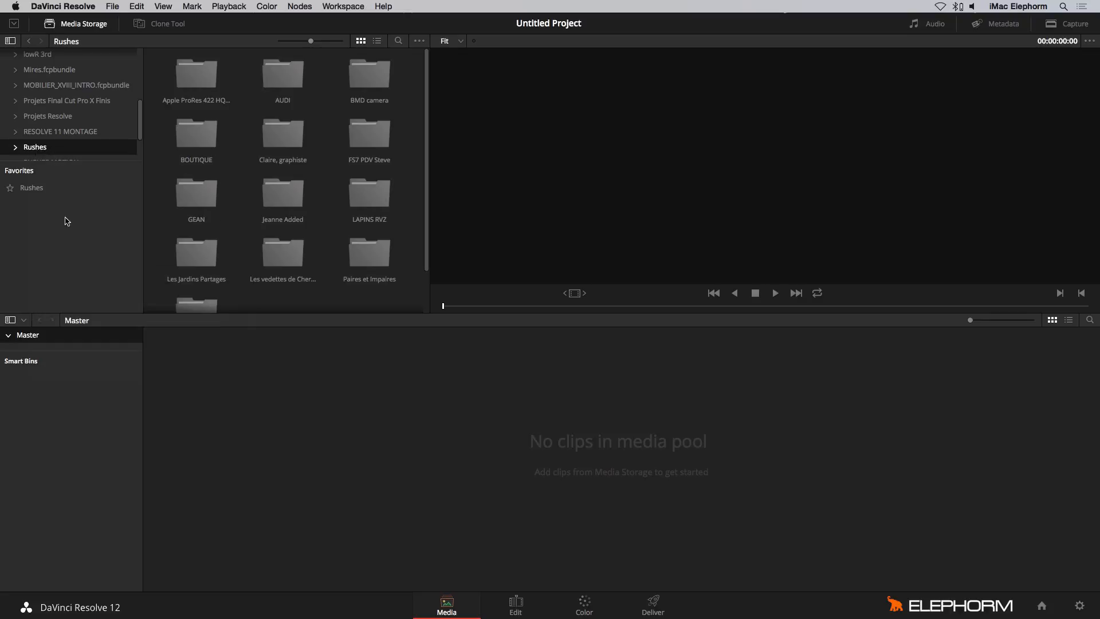
- Browse the favorite Rushes folder through Les Jardins Partages, Episode 01, Jardin T3 Carte 001 and DCIM to the clips in 100EOS5D
click(41, 191)
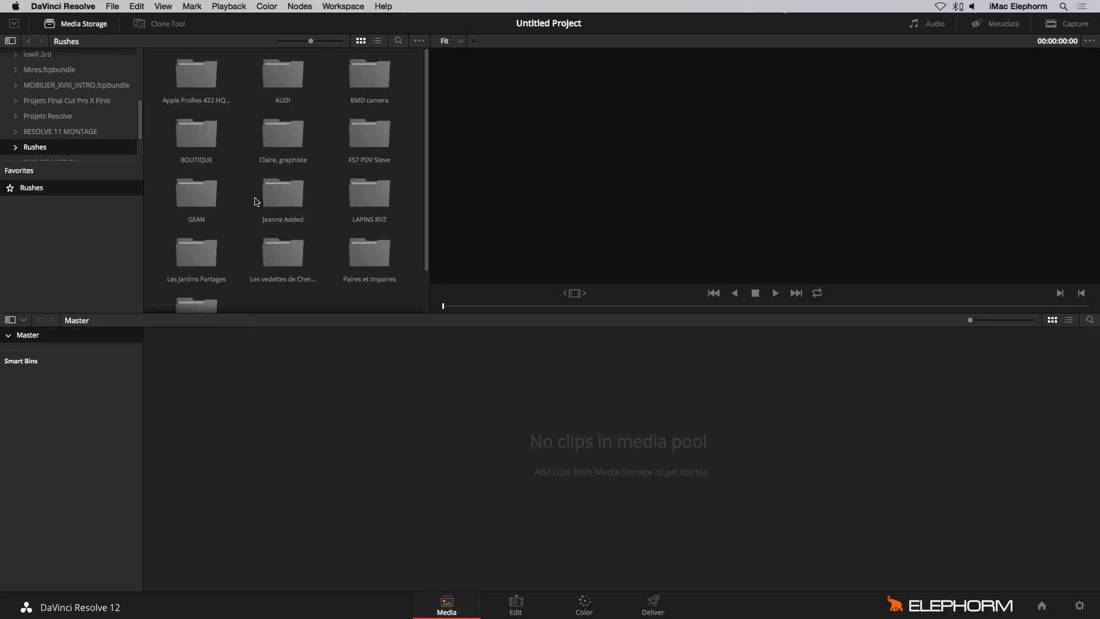
scroll(286, 201, down, 2)
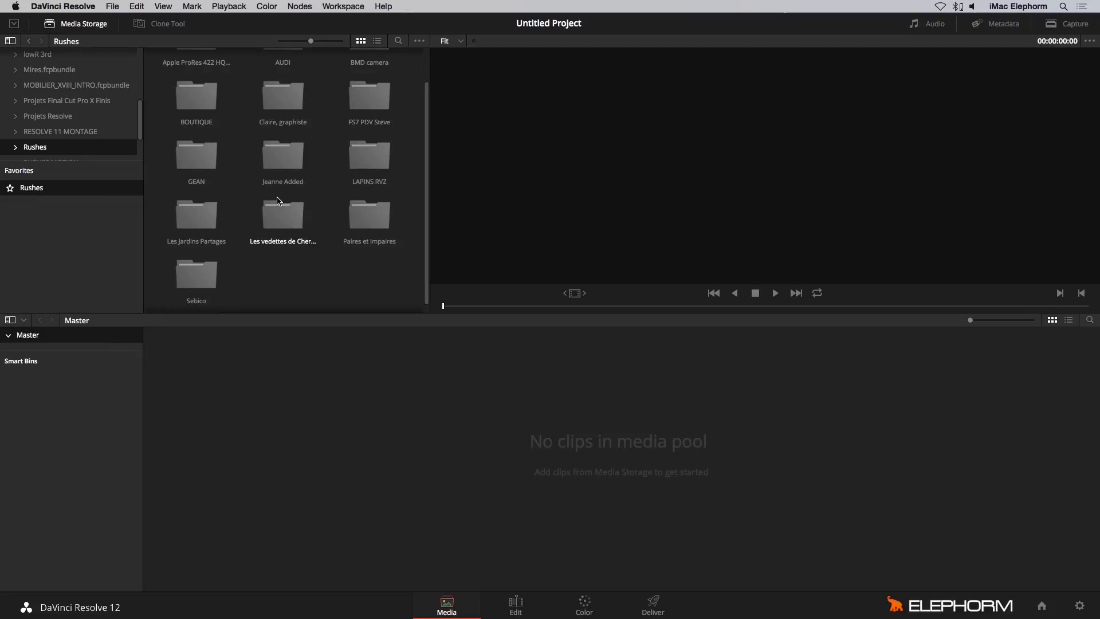
double_click(195, 215)
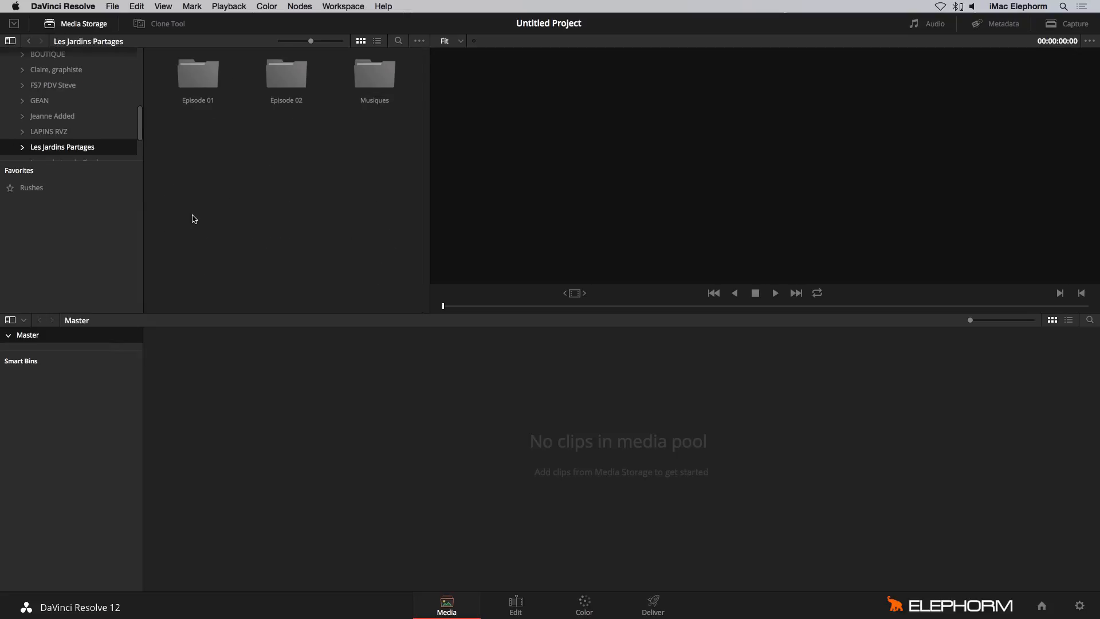
double_click(203, 86)
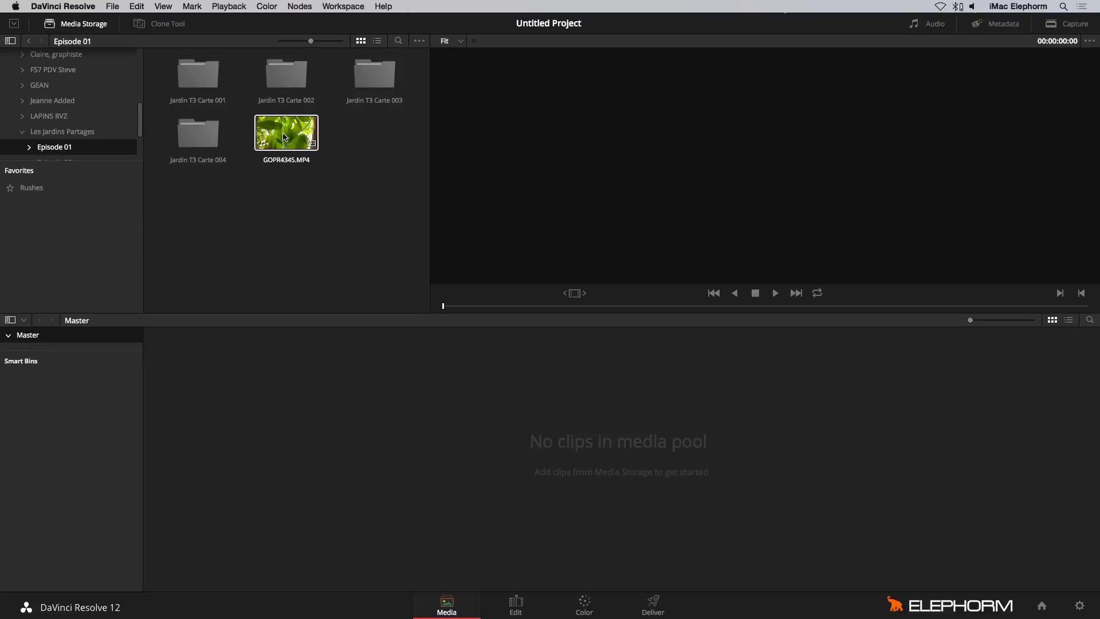
double_click(208, 80)
double_click(209, 79)
double_click(209, 79)
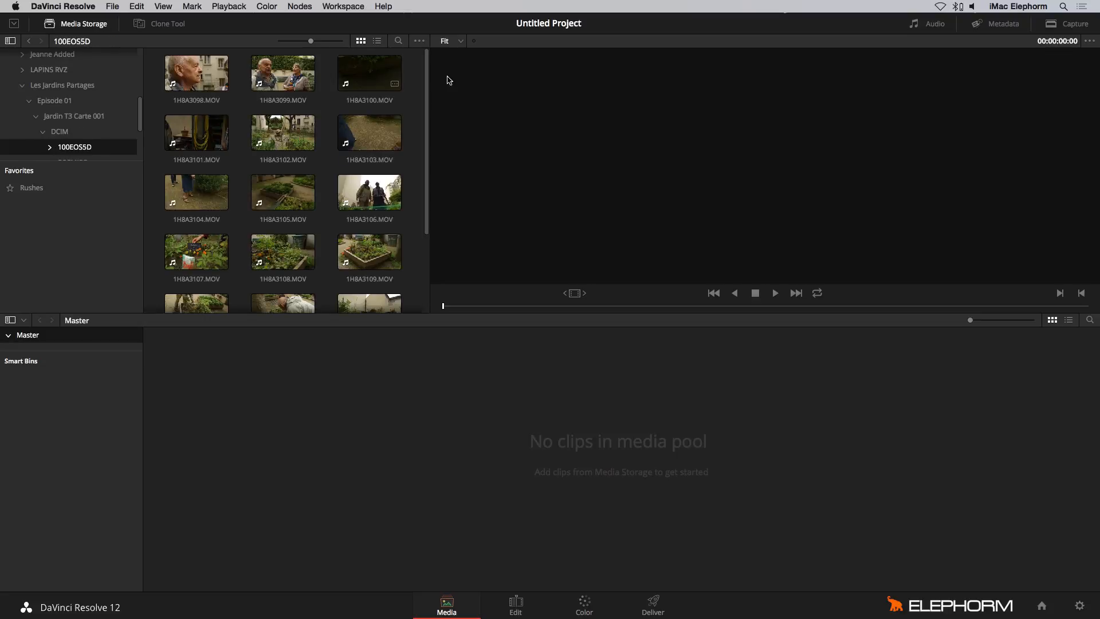
- Create a job in the Clone Tool with the Episode 01 folder Jardin T3 Carte 001 as its source
click(36, 118)
click(57, 91)
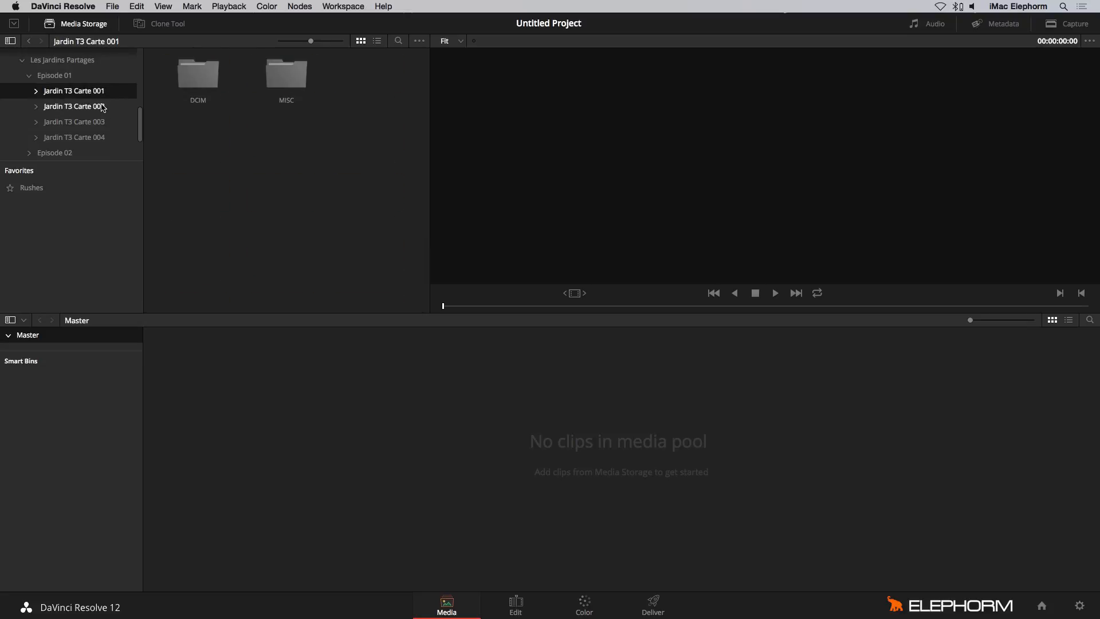
click(160, 25)
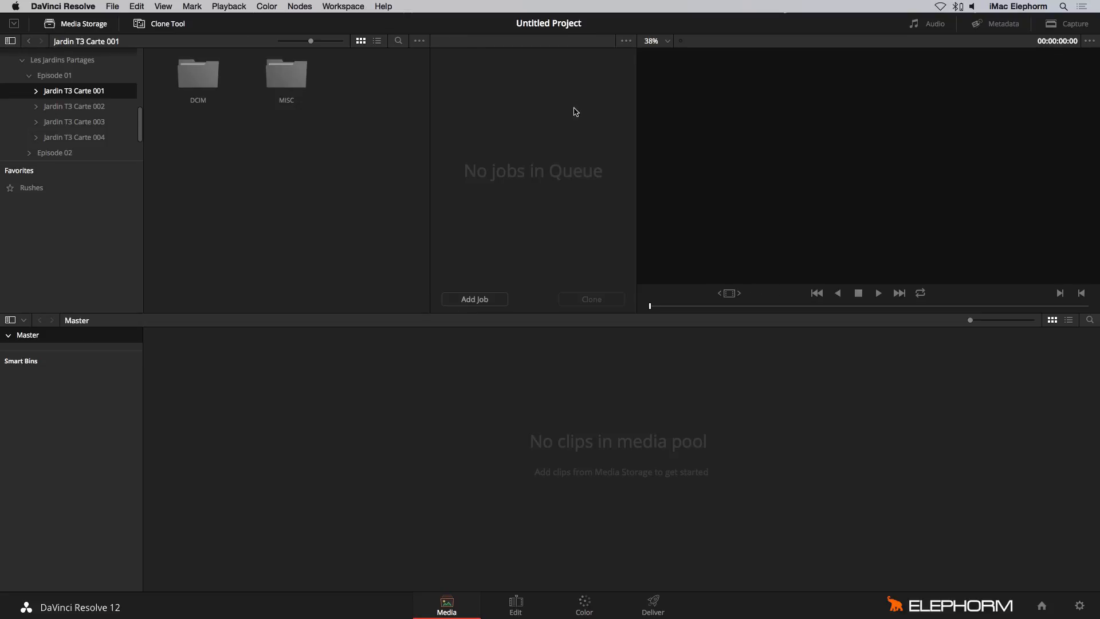
click(501, 303)
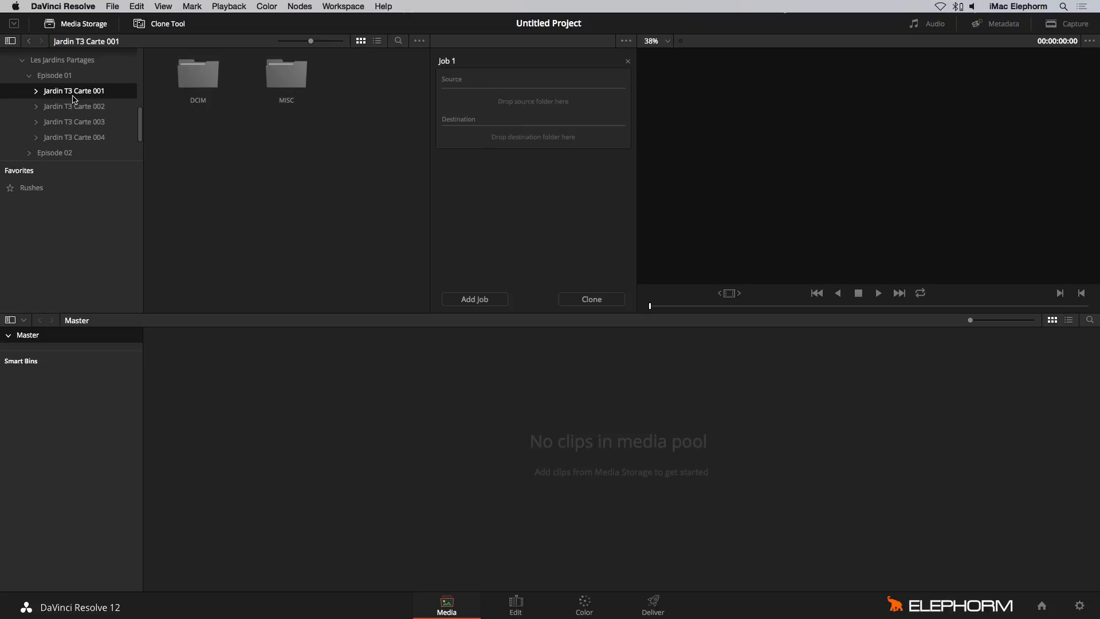
click(80, 77)
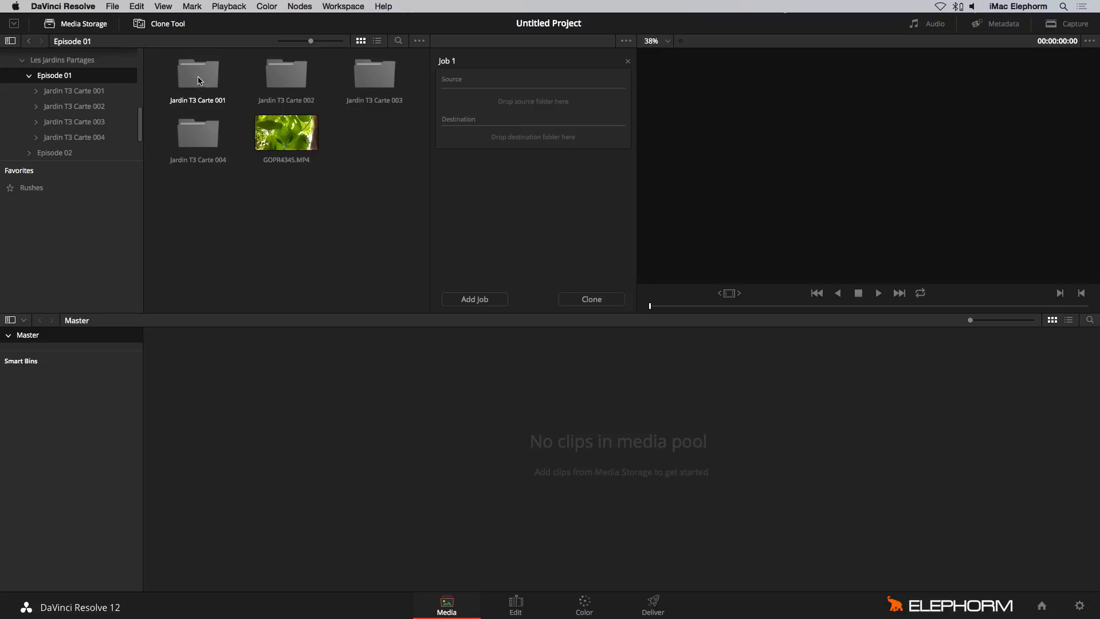
drag(199, 81, 492, 87)
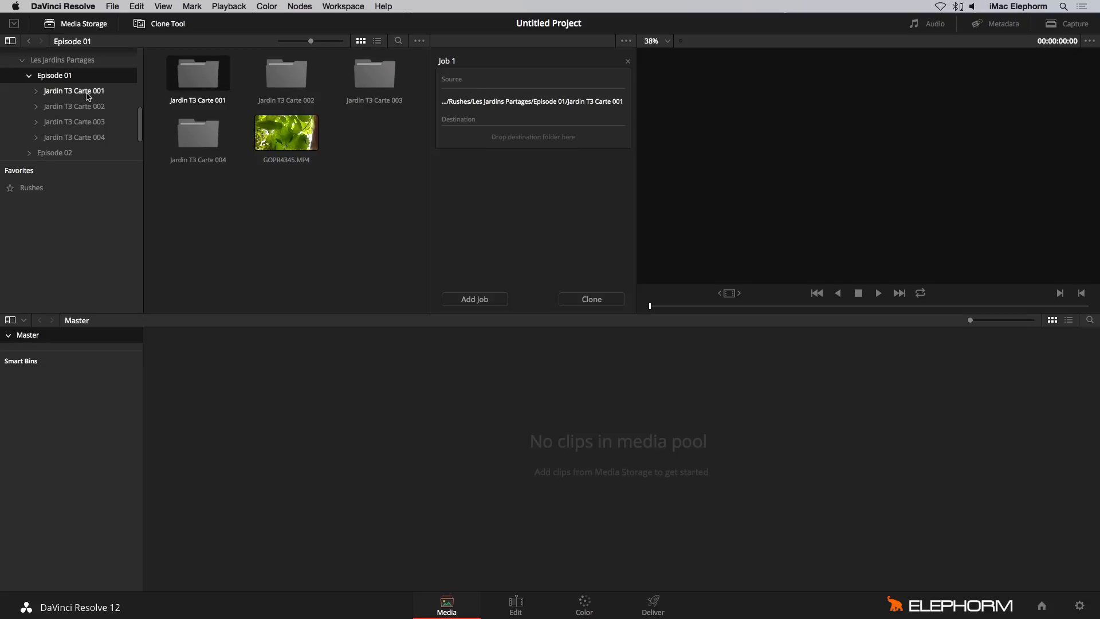
- Add the Sauvegardes Cartes folder from the user's Documents on Macintosh HD to the favorites and set it as the clone job's destination
scroll(86, 94, up, 4)
scroll(89, 97, up, 6)
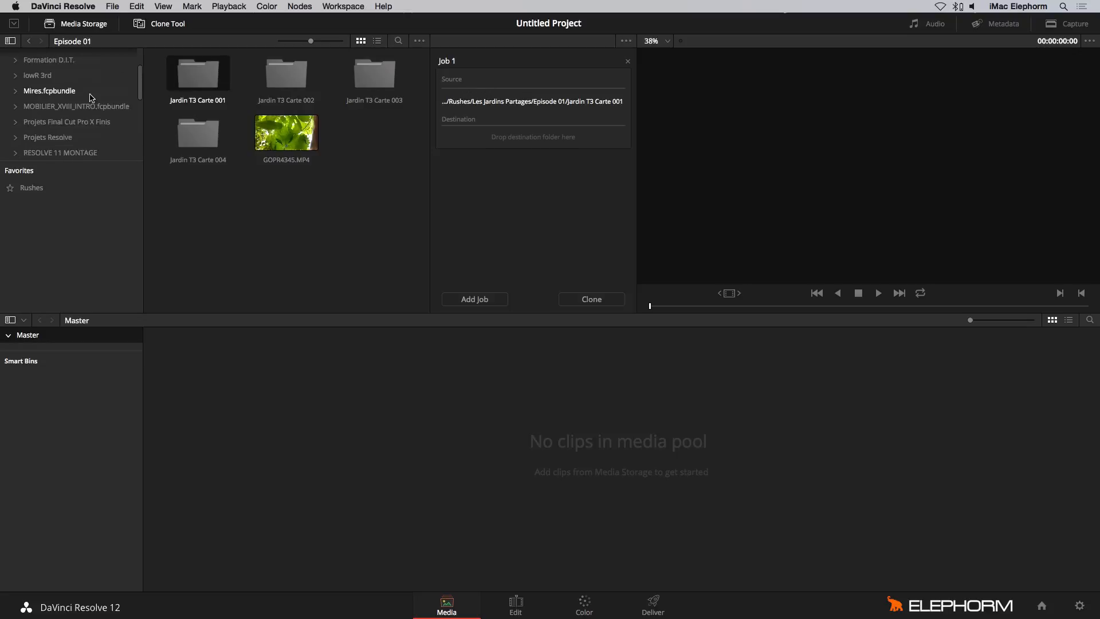
click(8, 87)
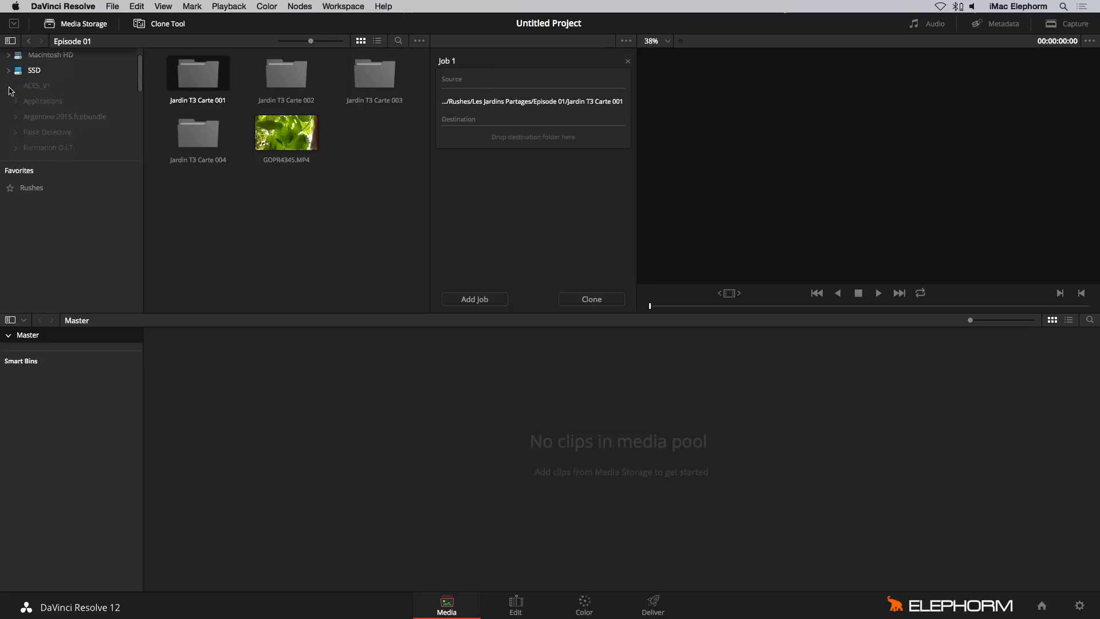
click(13, 74)
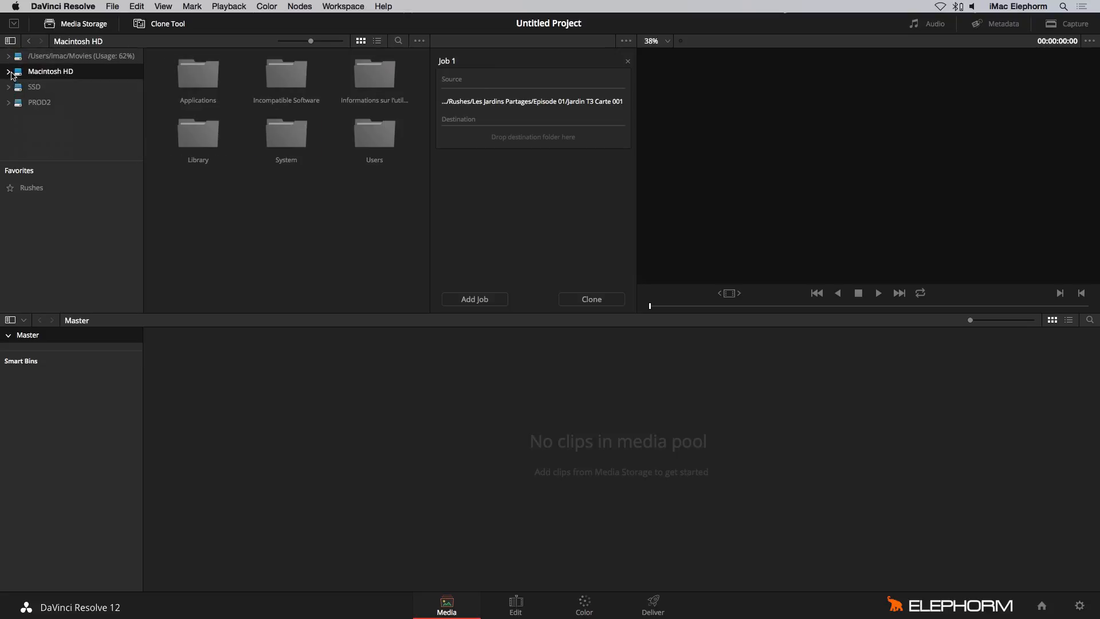
click(8, 71)
scroll(46, 109, down, 3)
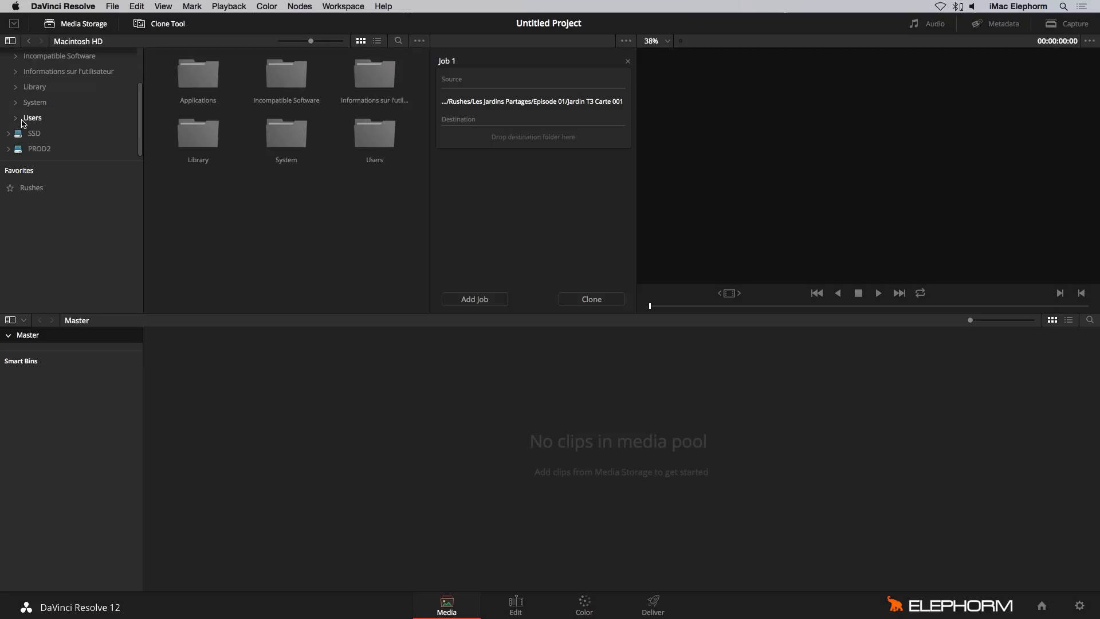
click(23, 119)
click(15, 119)
scroll(51, 120, down, 5)
scroll(51, 120, down, 10)
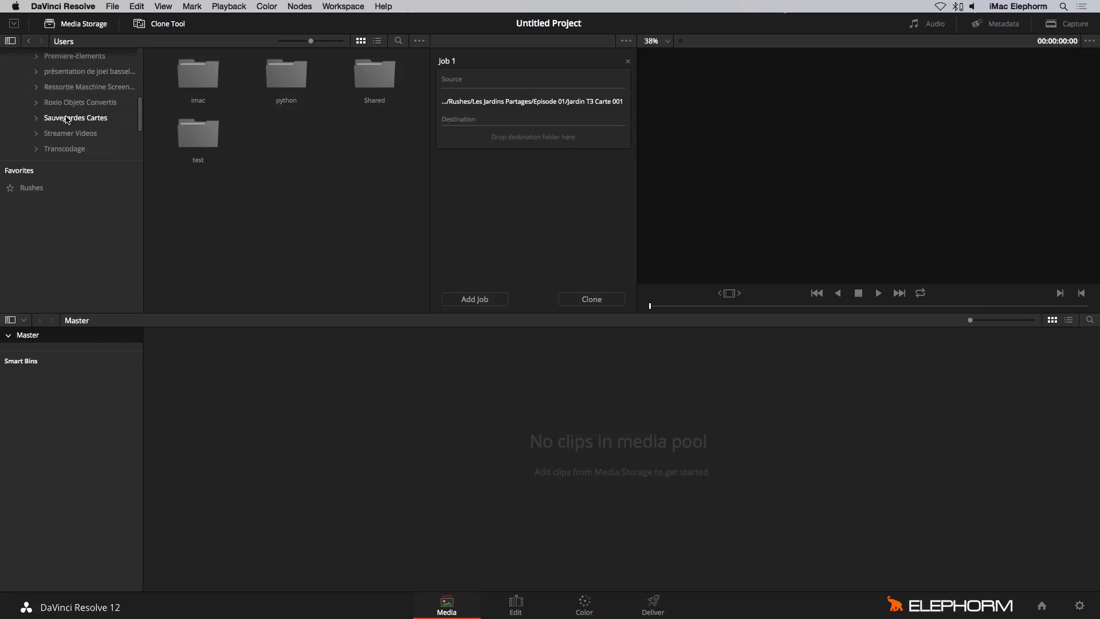
click(64, 119)
right_click(66, 118)
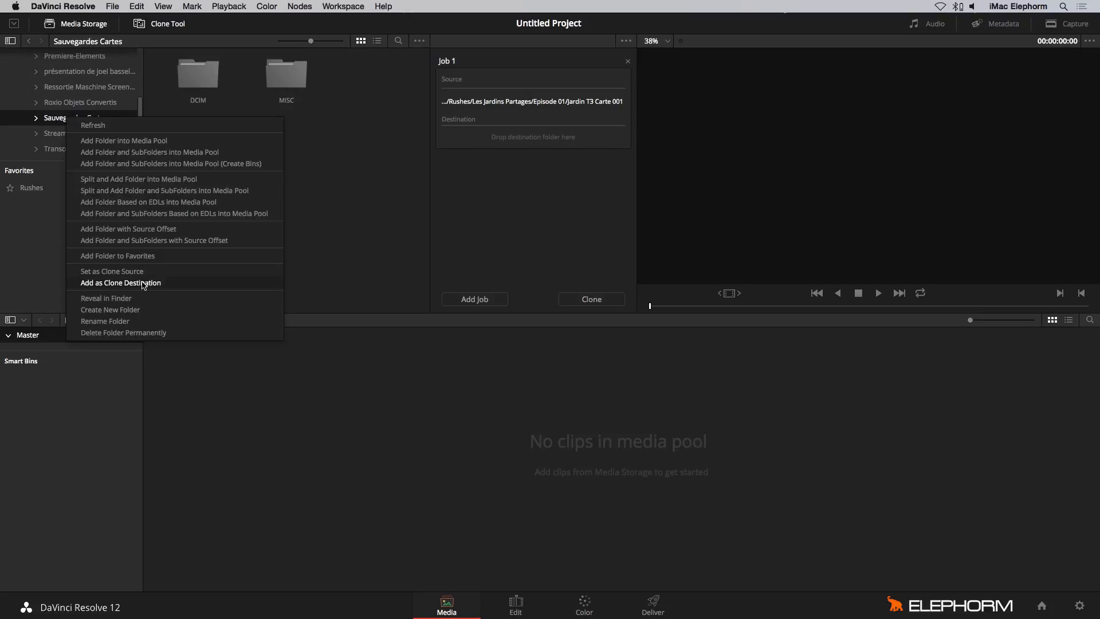
click(143, 256)
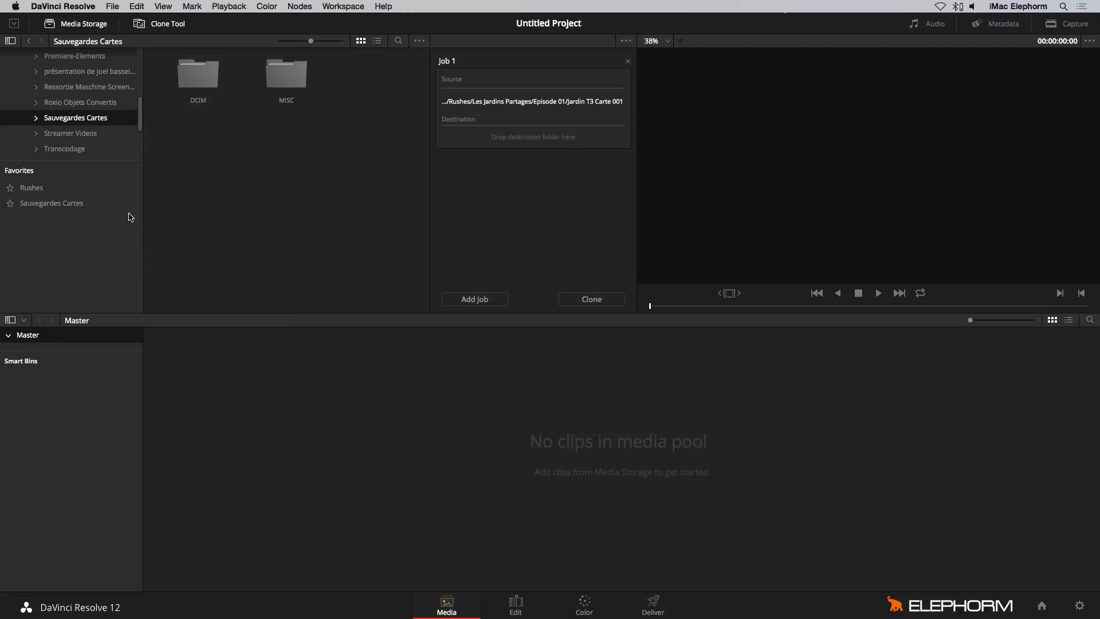
mouse_move(53, 122)
mouse_down()
mouse_move(370, 141)
mouse_move(562, 134)
mouse_move(544, 123)
mouse_up()
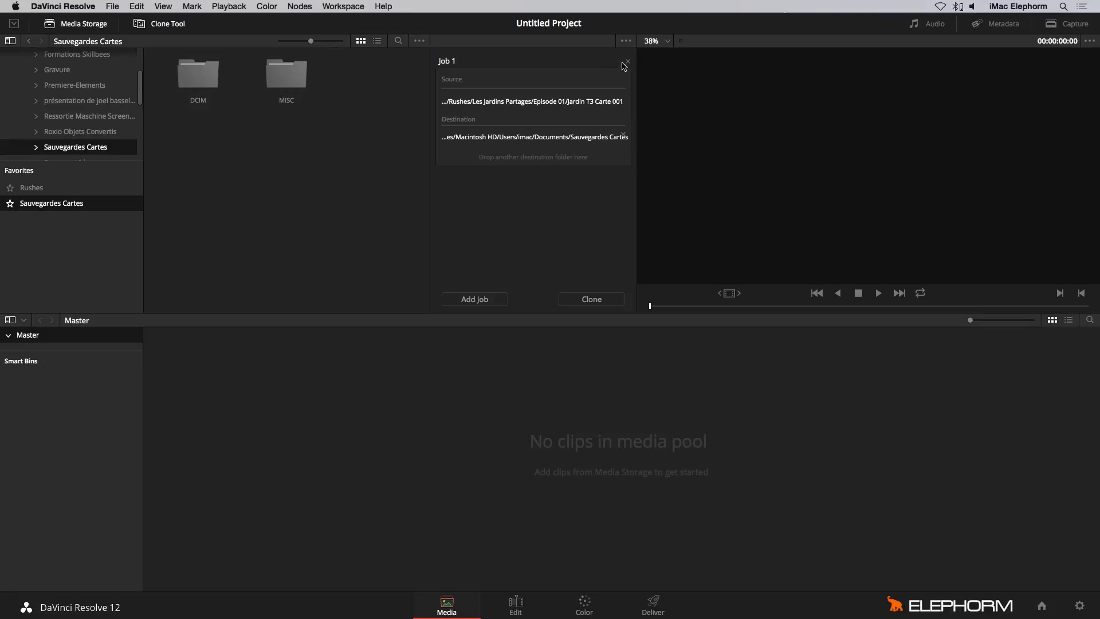
- Enable Preserve Folder Name for the Clone Tool and run the clone job
click(626, 41)
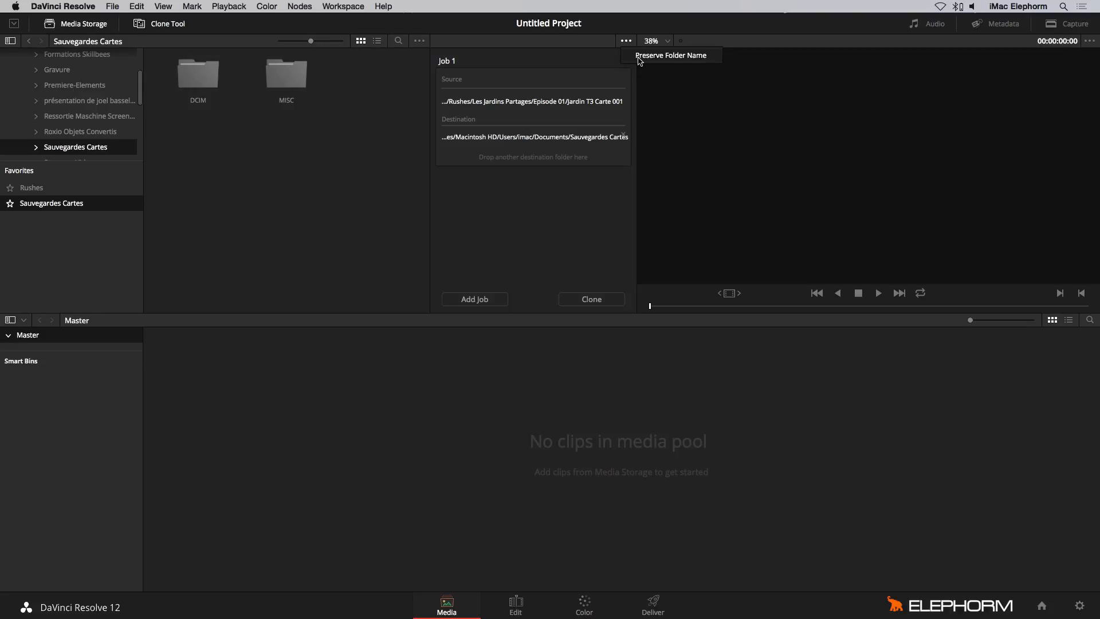
click(639, 61)
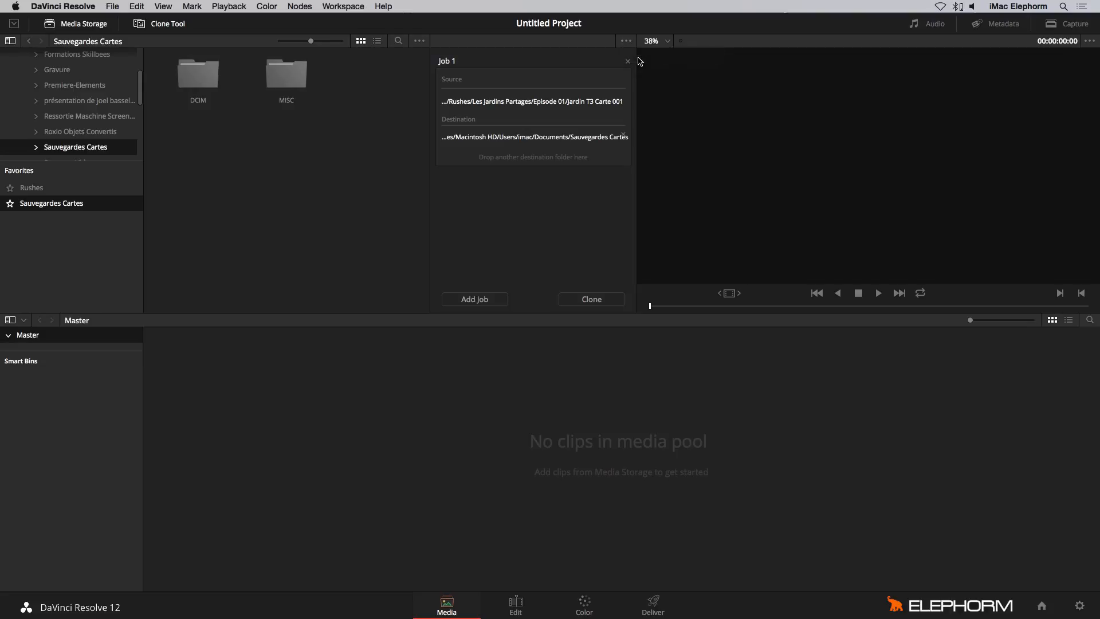
click(573, 303)
- Switch to Finder and inspect the cloned Jardin T3 Carte 001 folder and the contents of its md5sums.txt checksum file
key(super+Tab)
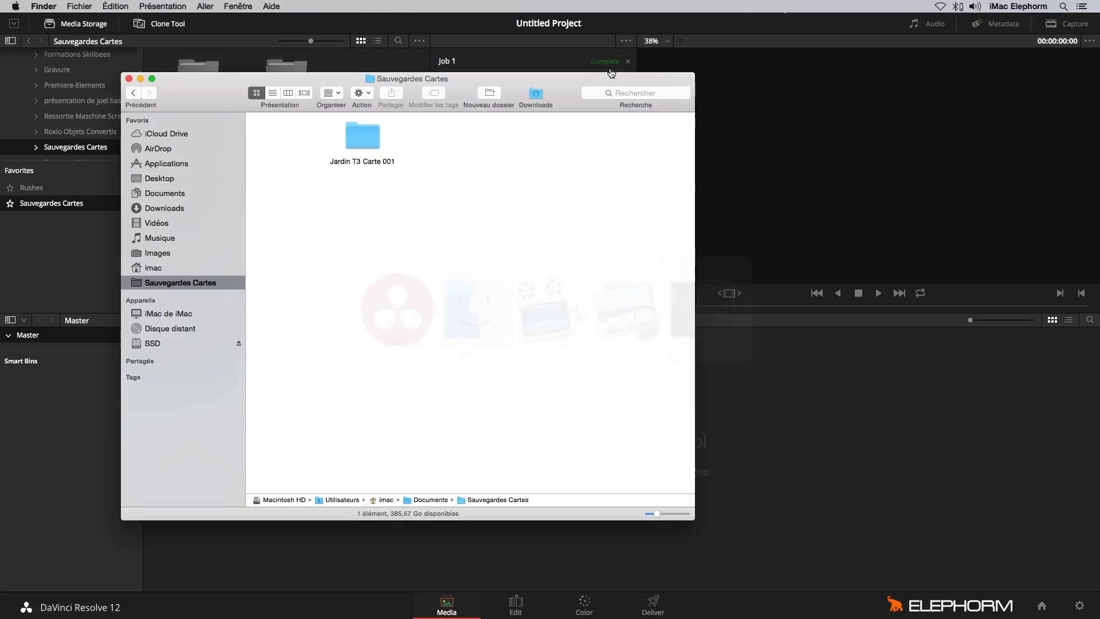
double_click(373, 141)
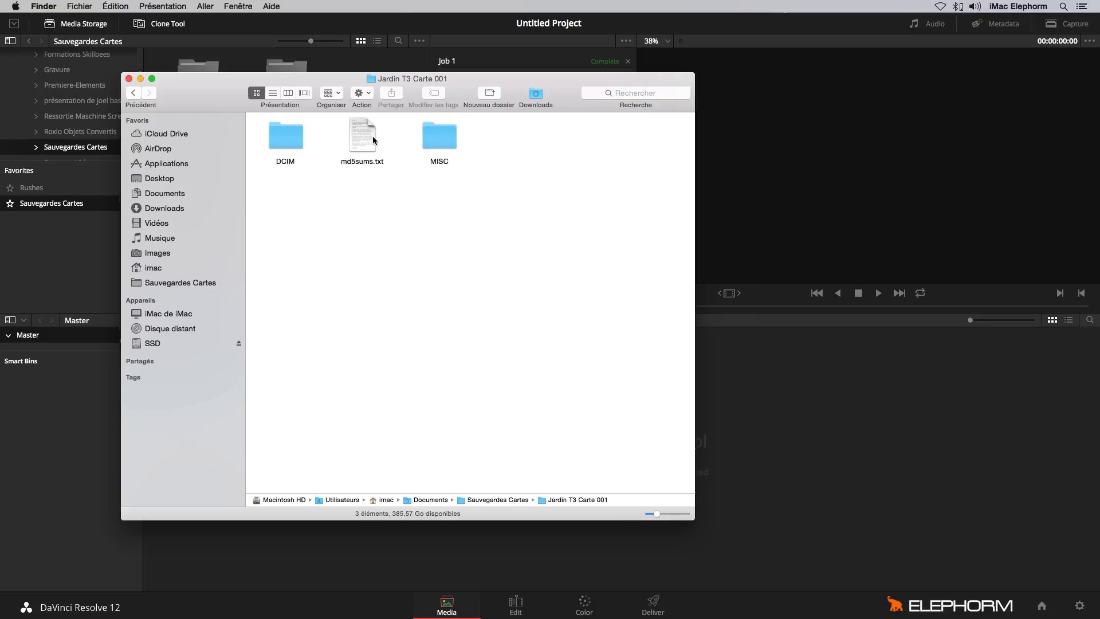
click(368, 144)
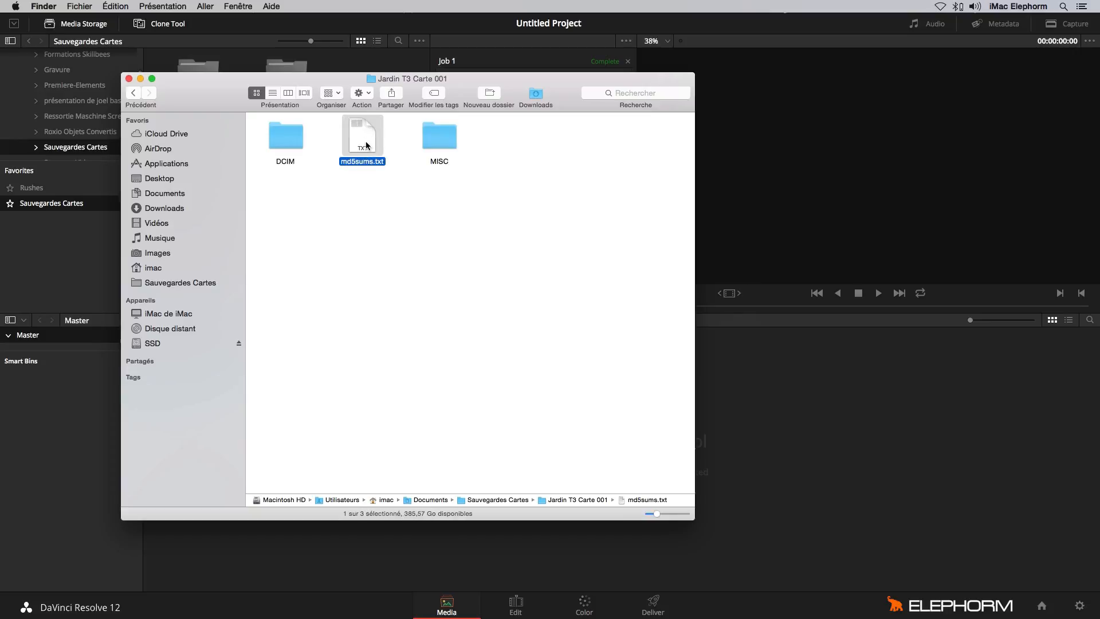
double_click(367, 144)
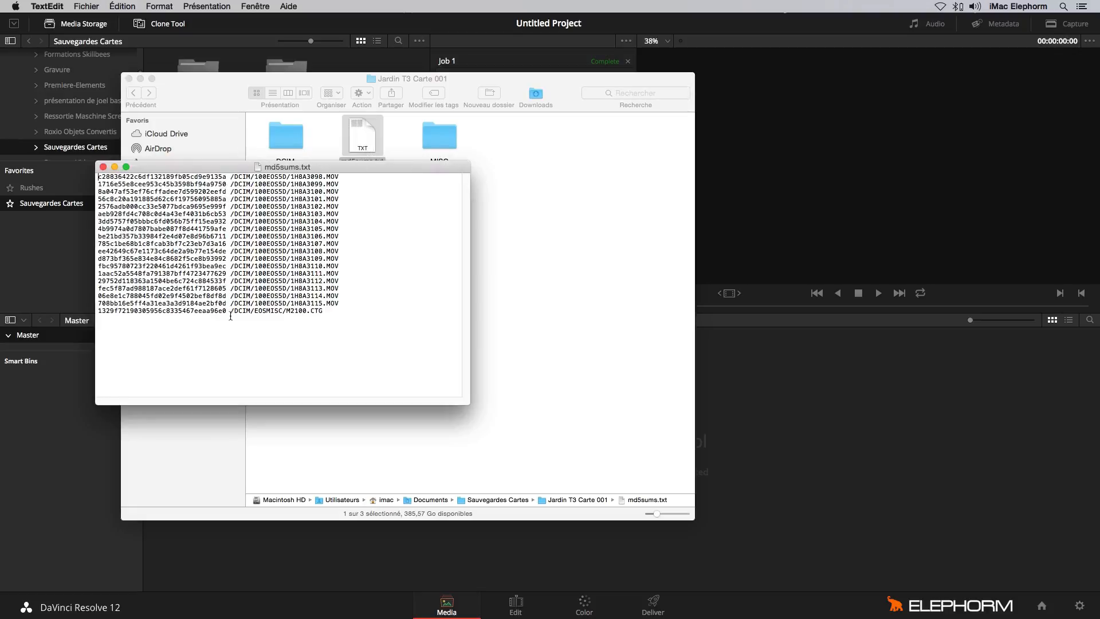
click(103, 167)
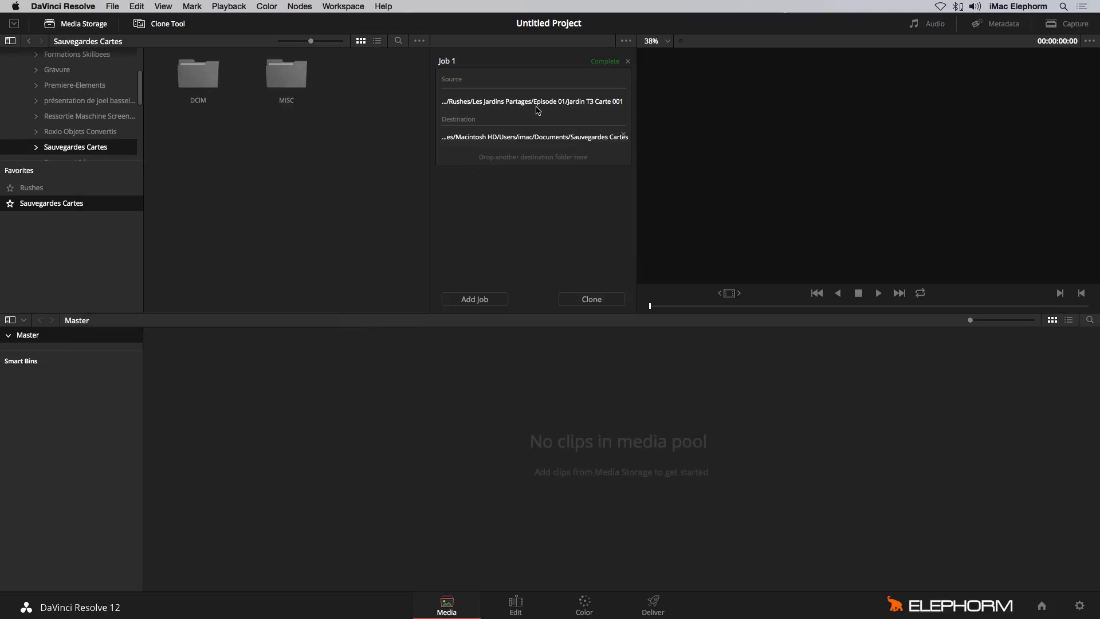
- Replace the finished clone job with a new one that uses the Episode 01 folder Jardin T3 Carte 002 as its source
click(628, 62)
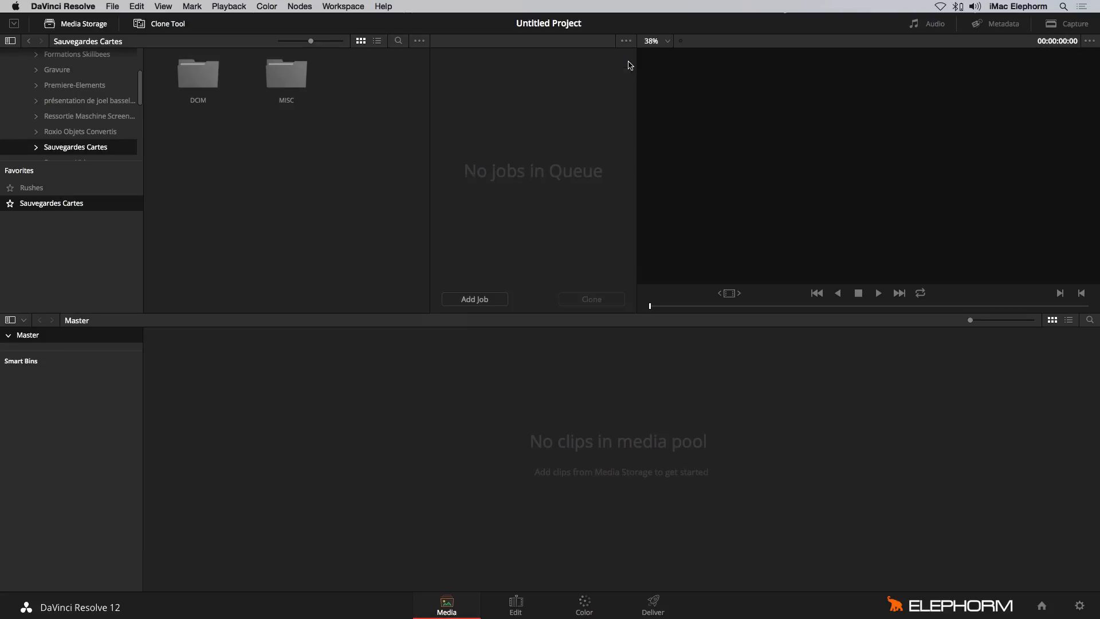
click(464, 298)
click(53, 189)
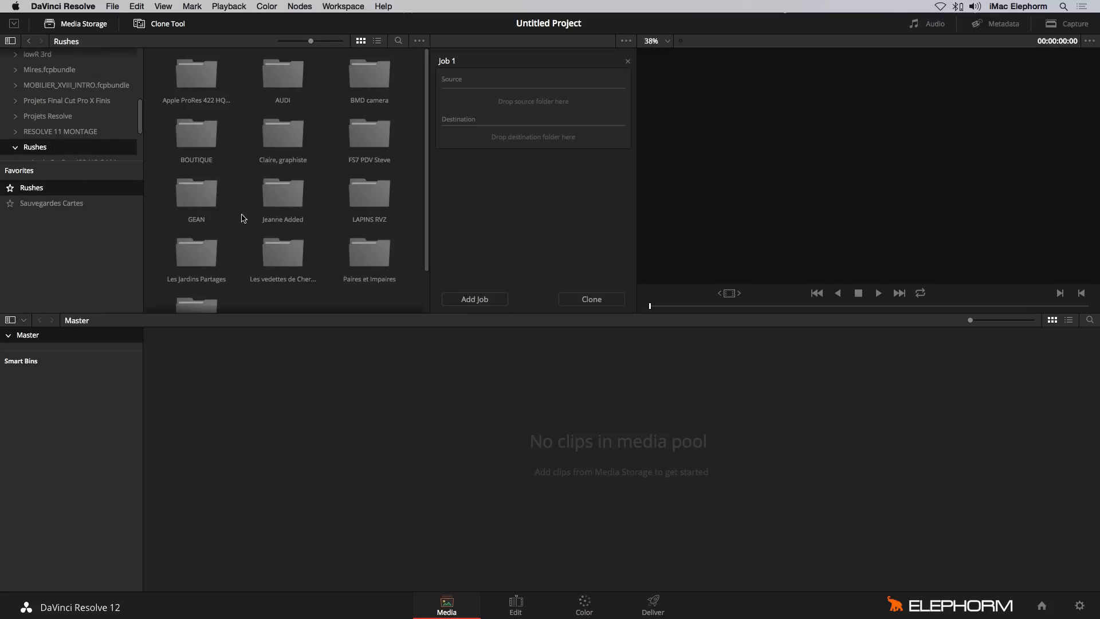
double_click(201, 256)
double_click(197, 75)
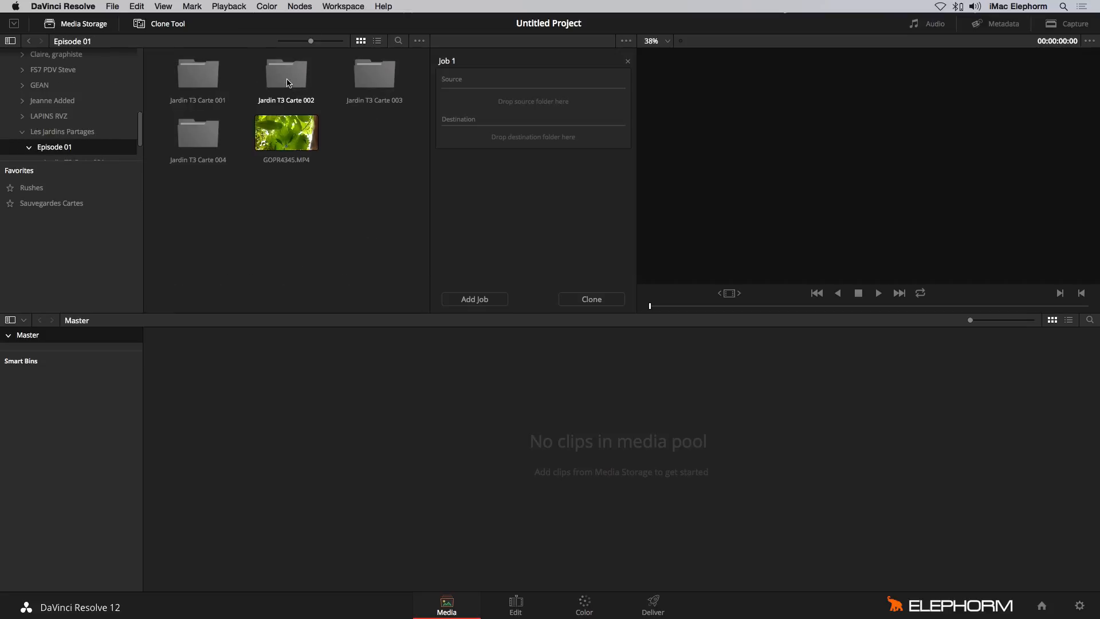
right_click(287, 82)
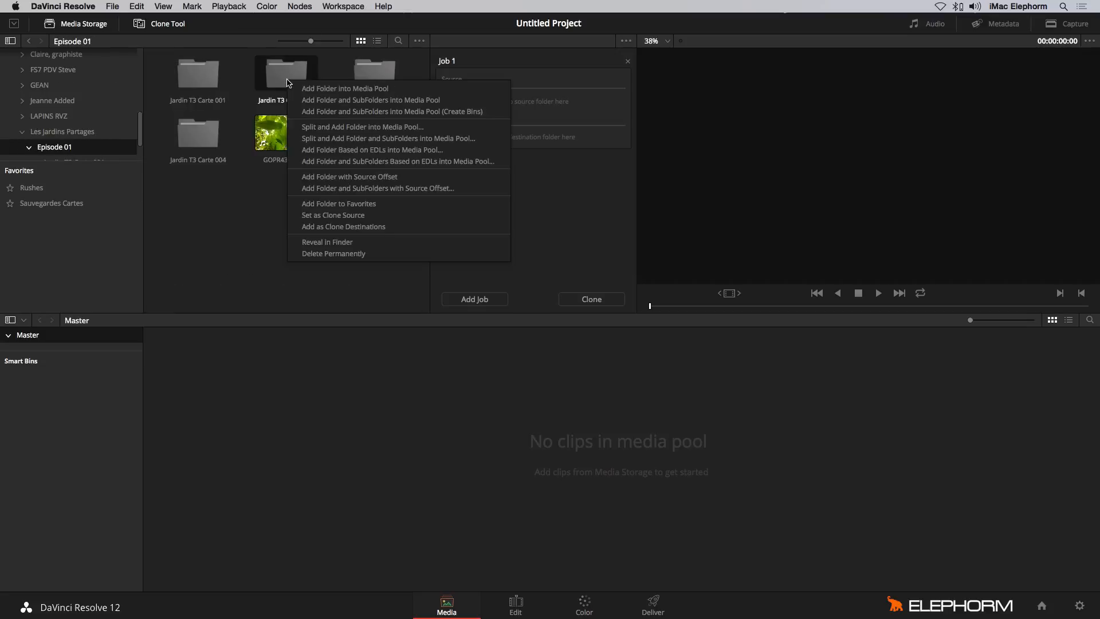
click(329, 216)
- Add the favorite folder Sauvegardes Cartes as the new clone job's destination
right_click(80, 205)
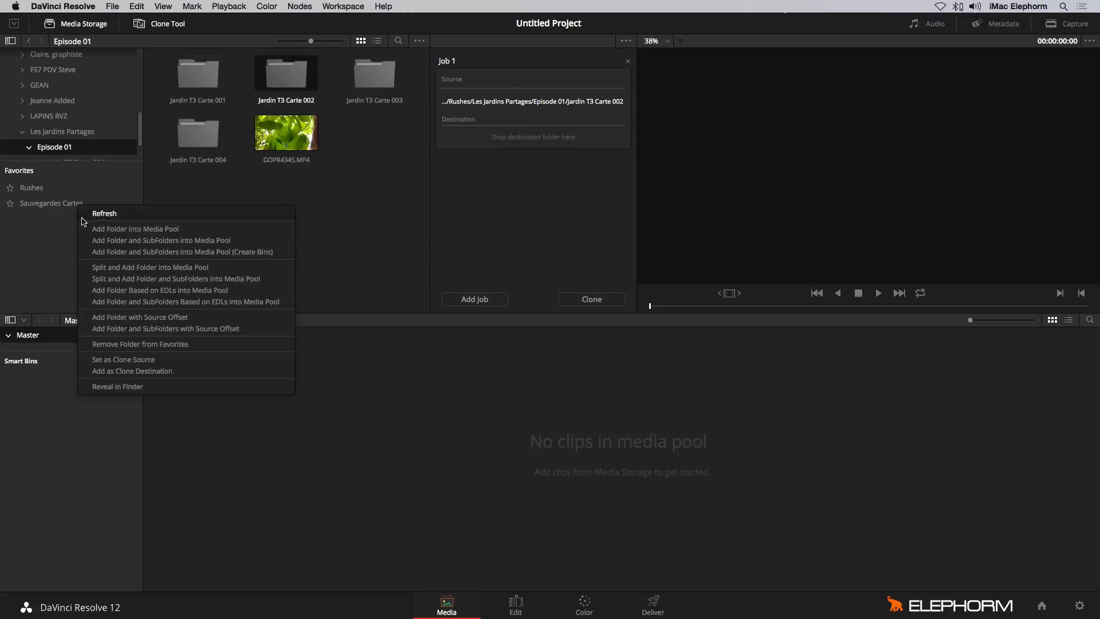